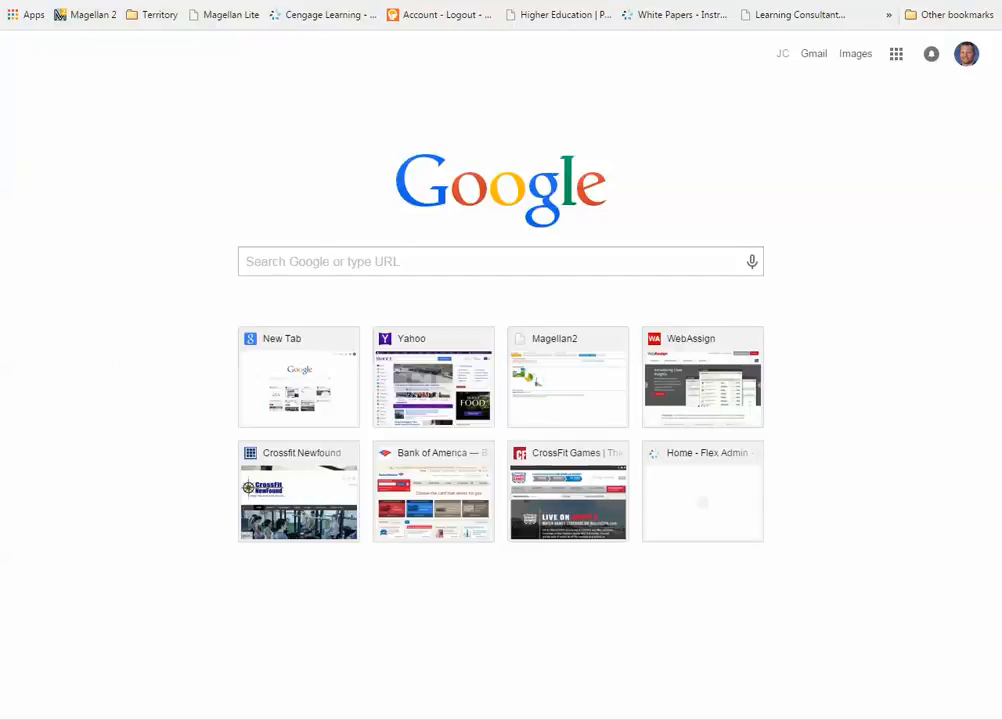
{"action": "type", "text": "www."}
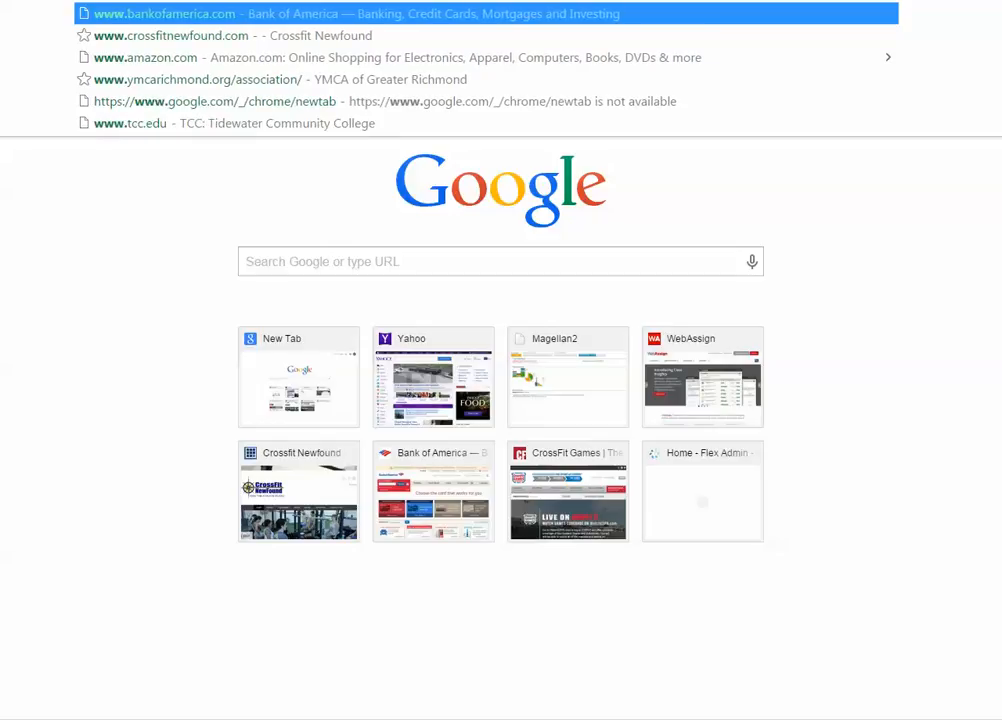
{"action": "type", "text": "l"}
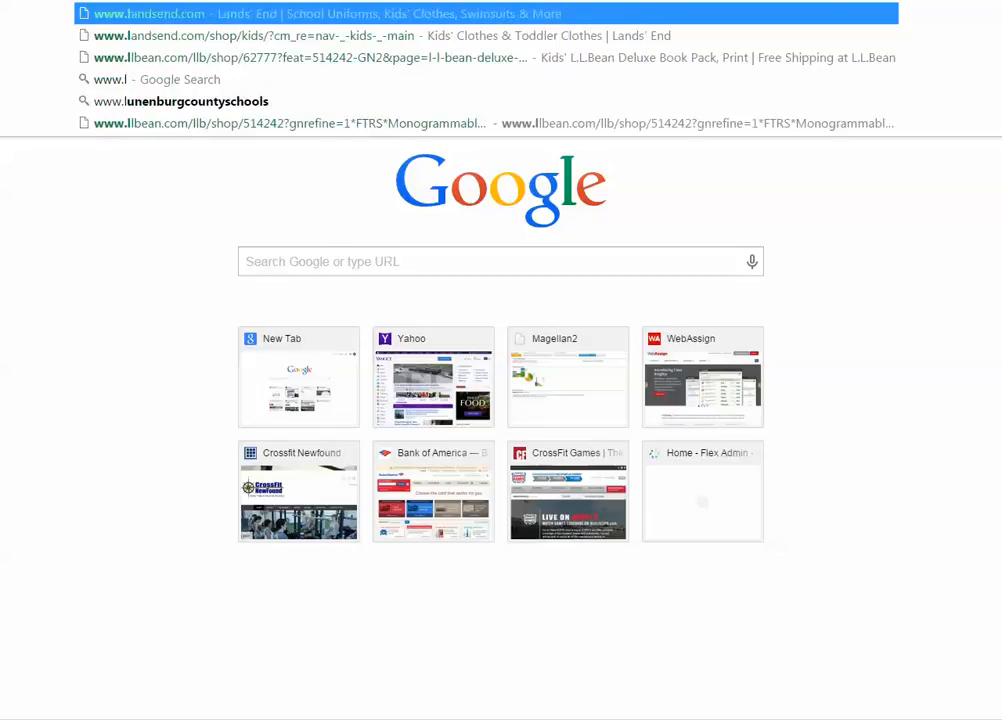
{"action": "key", "text": "BackSpace"}
{"action": "key", "text": "BackSpace"}
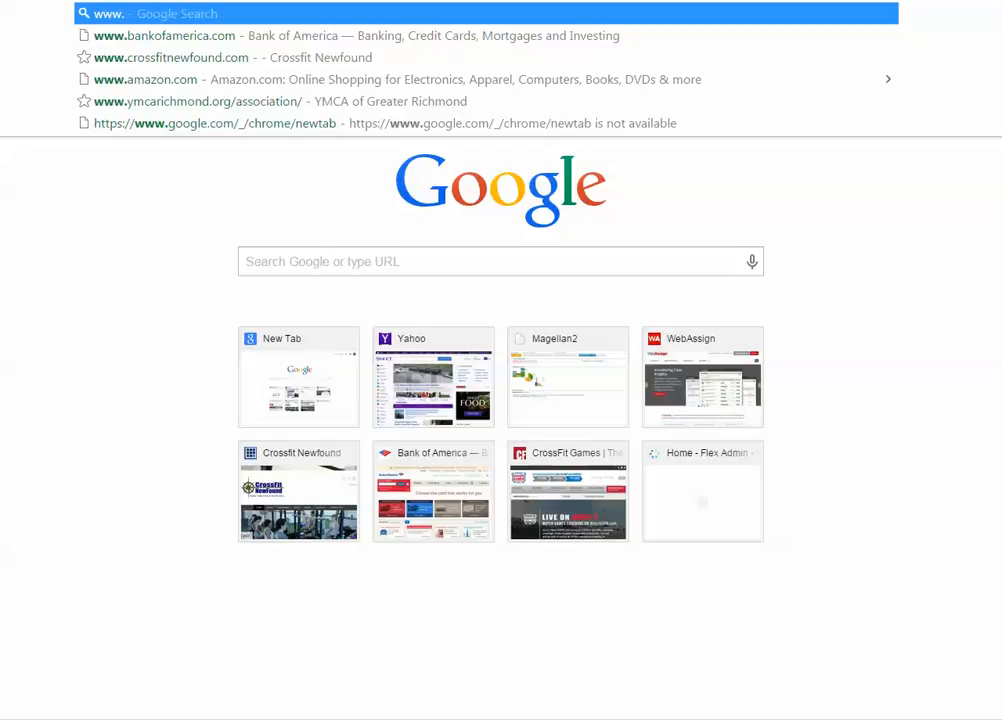
{"action": "key", "text": "BackSpace"}
{"action": "key", "text": "BackSpace"}
{"action": "key", "text": "BackSpace"}
{"action": "key", "text": "BackSpace"}
Go to the Cengage Learning sign-in page at login.cengage.com.
{"action": "type", "text": "login.cengage.com"}
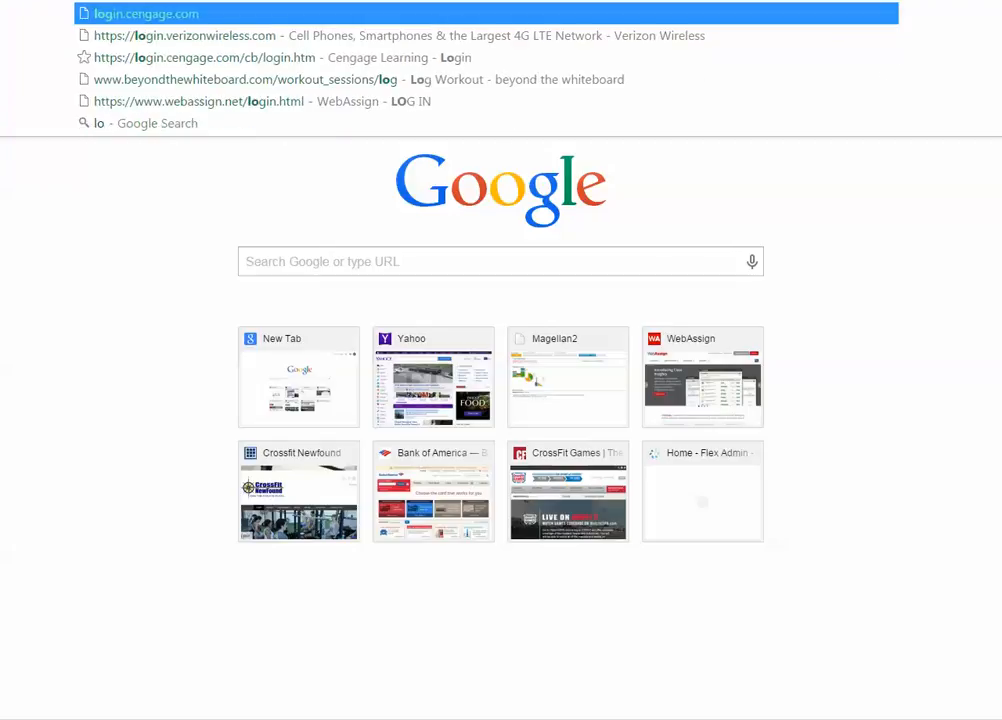
{"action": "key", "text": "Return"}
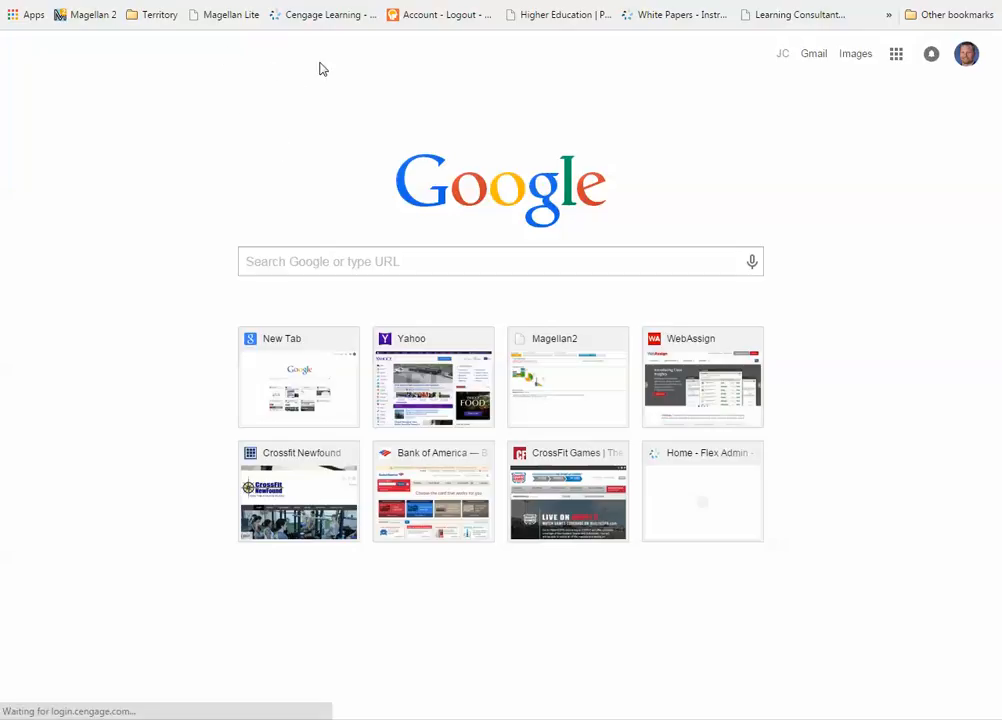
{"action": "key", "text": "BackSpace"}
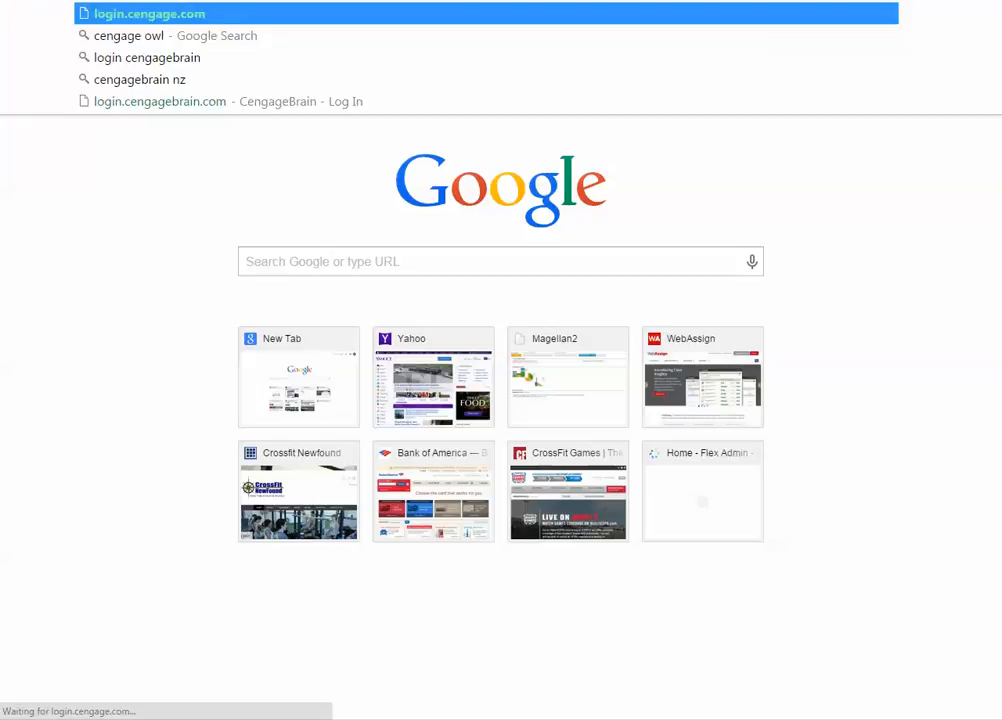
{"action": "key", "text": "Return"}
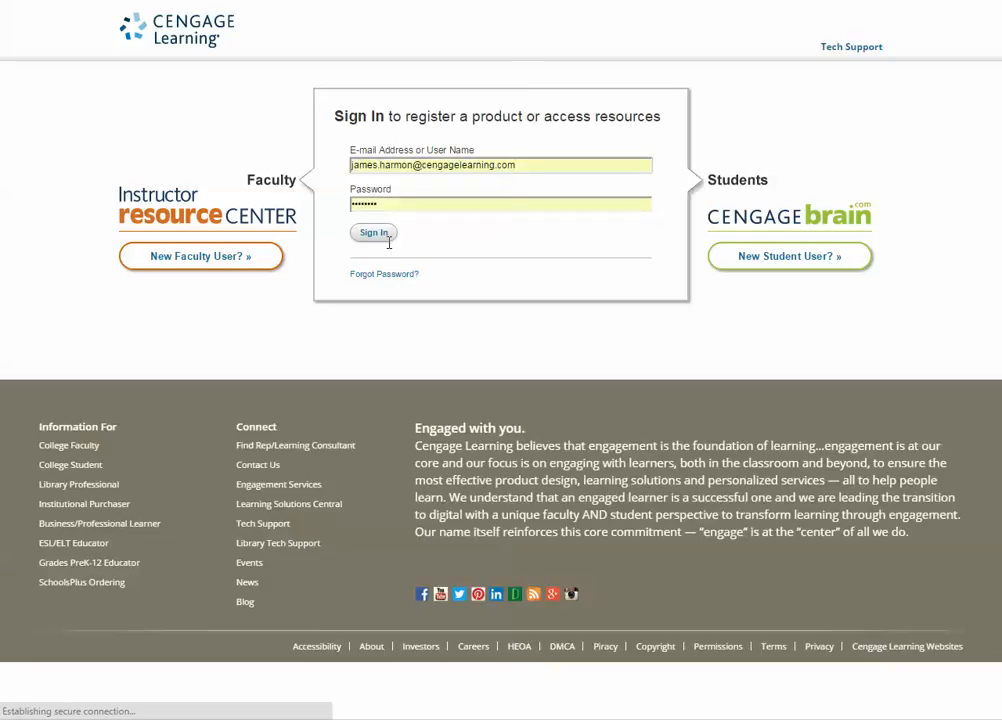
Replace the prefilled login with the other saved e-mail address and its stored password, and sign in.
{"action": "left_click", "coordinate": [495, 167]}
{"action": "key", "text": "BackSpace"}
{"action": "key", "text": "BackSpace"}
{"action": "key", "text": "BackSpace"}
{"action": "key", "text": "BackSpace"}
{"action": "key", "text": "BackSpace"}
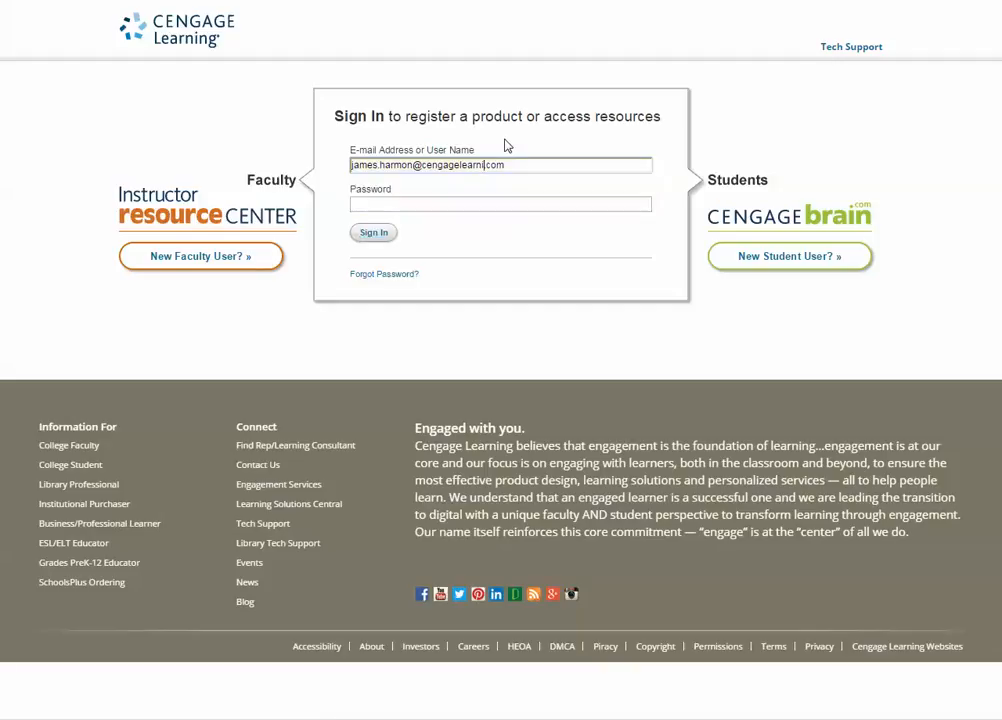
{"action": "key", "text": "BackSpace"}
{"action": "key", "text": "BackSpace"}
{"action": "key", "text": "BackSpace"}
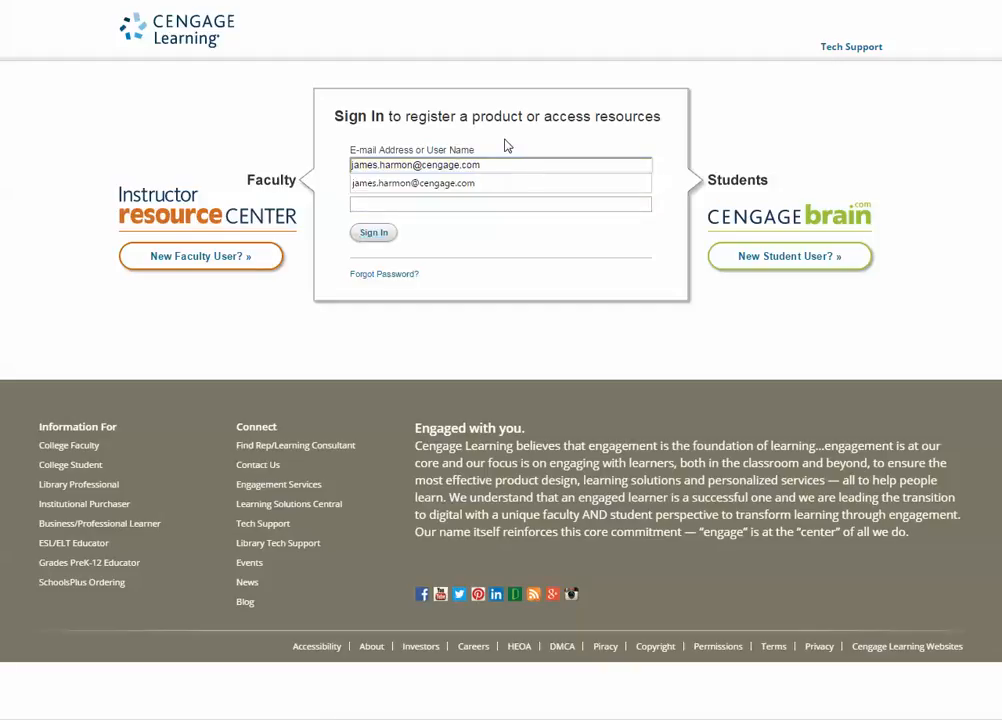
{"action": "left_click", "coordinate": [494, 188]}
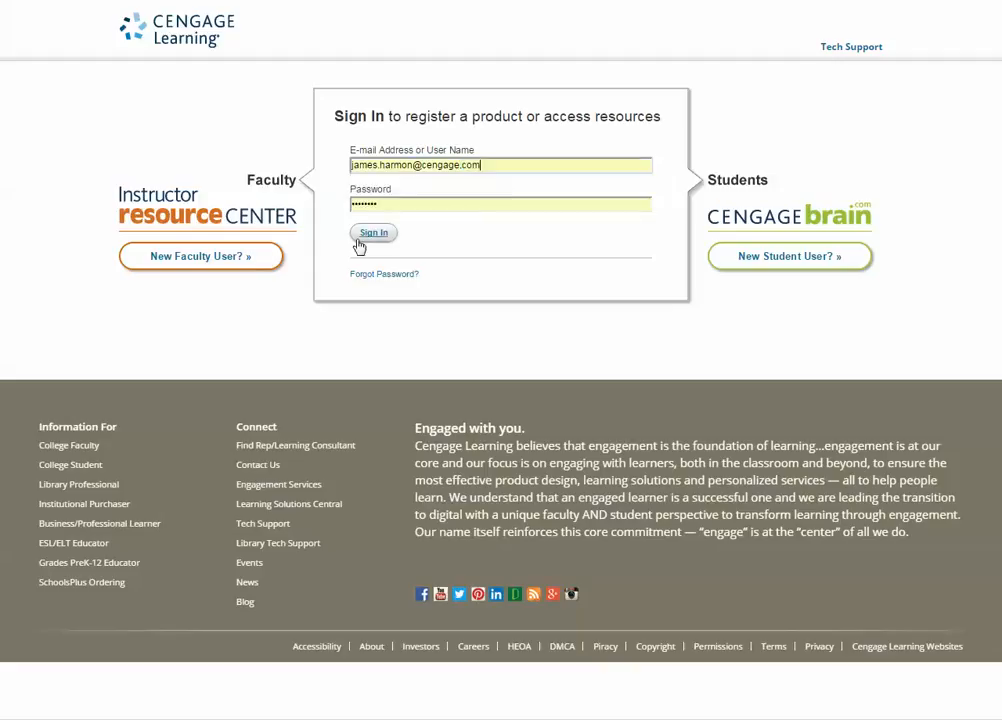
{"action": "left_click", "coordinate": [376, 236]}
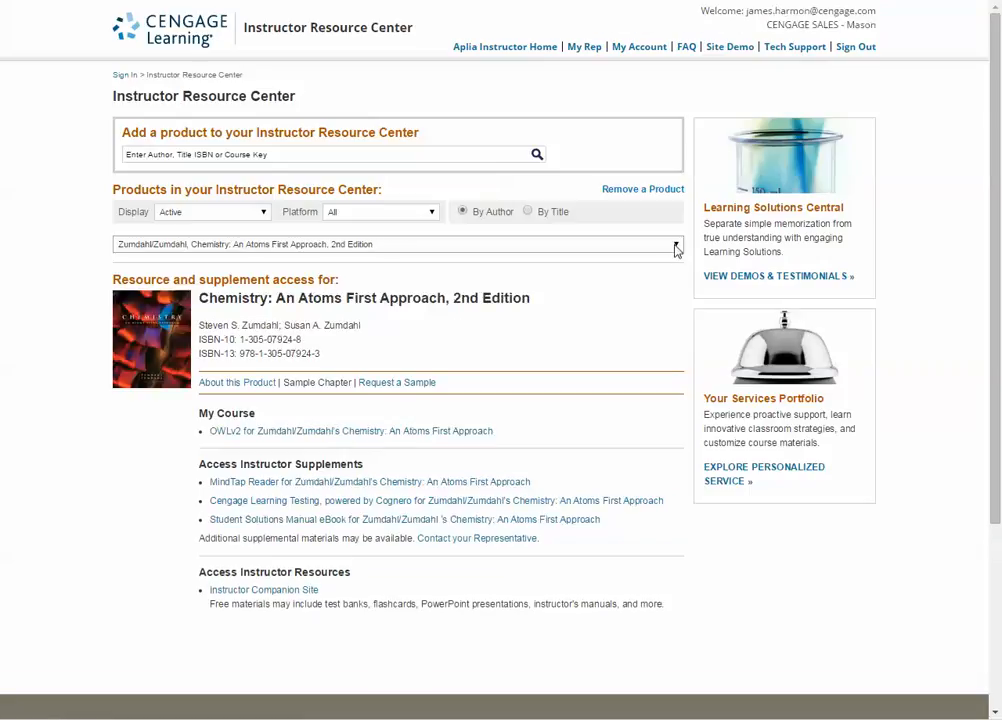
Select Chemistry & Chemical Reactivity, 9th Edition from the products in the Instructor Resource Center.
{"action": "left_click", "coordinate": [675, 247]}
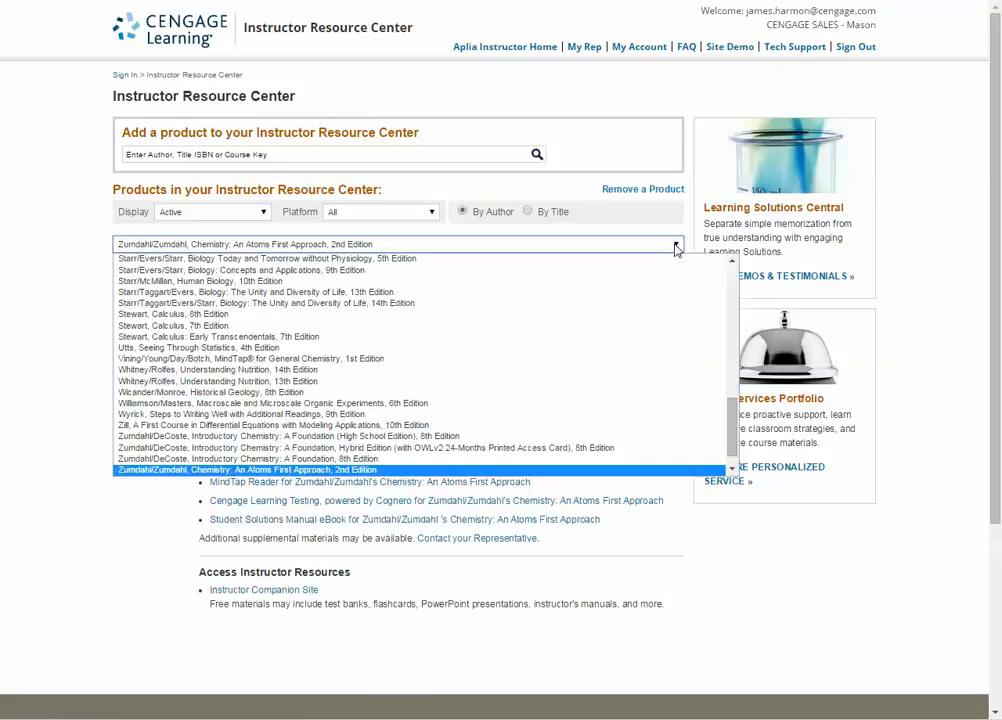
{"action": "scroll", "coordinate": [230, 320], "scroll_direction": "up", "scroll_amount": 6}
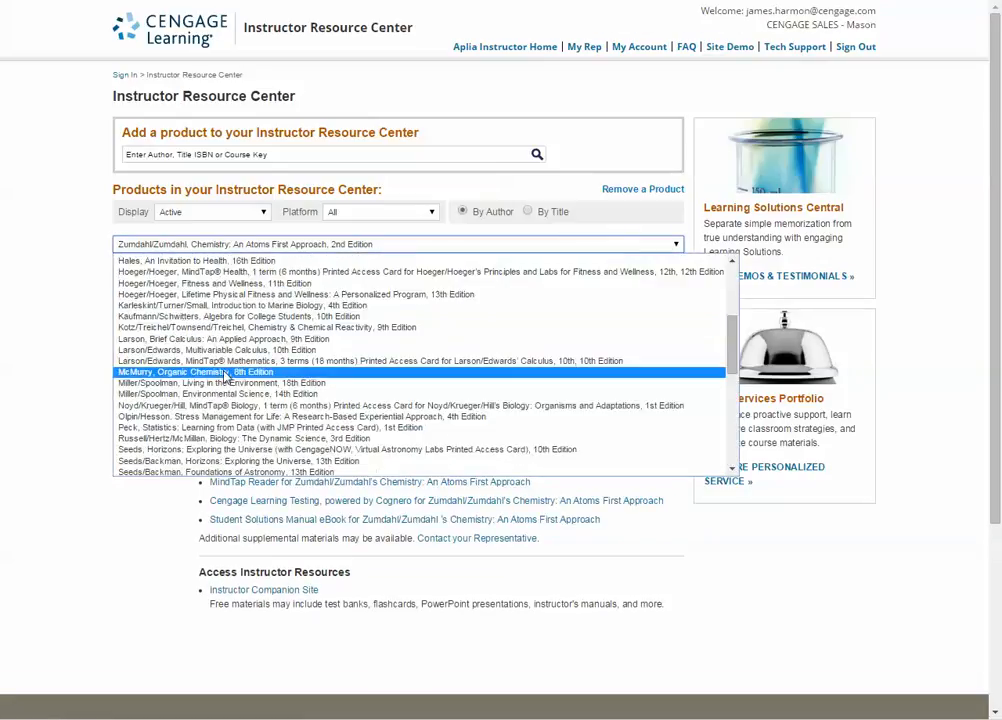
{"action": "scroll", "coordinate": [212, 378], "scroll_direction": "up", "scroll_amount": 5}
{"action": "scroll", "coordinate": [212, 378], "scroll_direction": "up", "scroll_amount": 1}
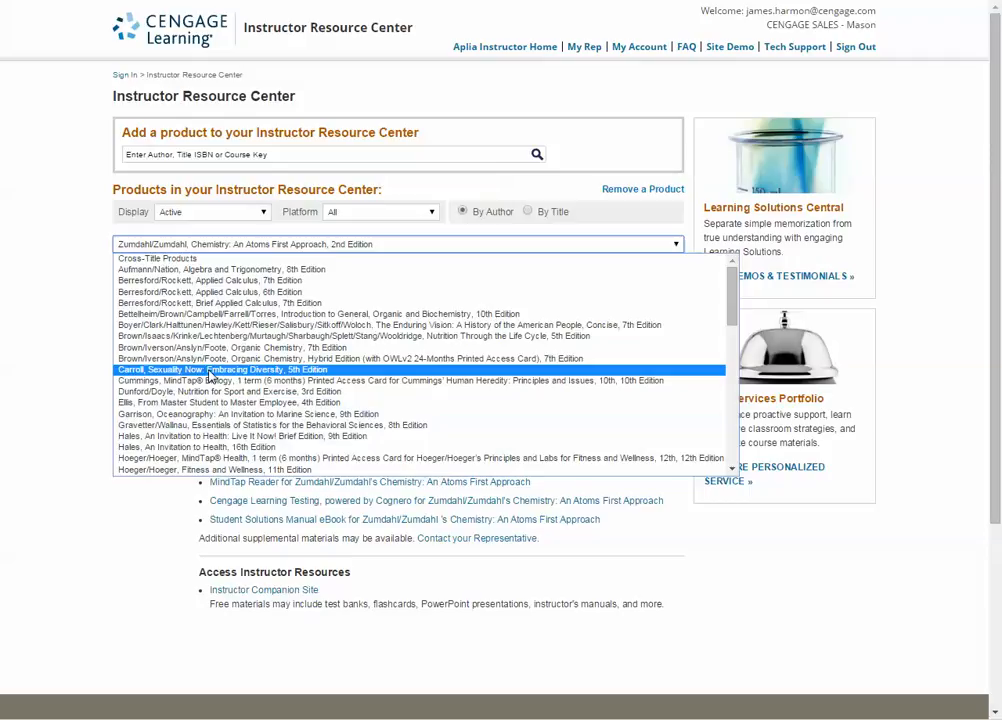
{"action": "scroll", "coordinate": [212, 378], "scroll_direction": "down", "scroll_amount": 18}
{"action": "scroll", "coordinate": [212, 373], "scroll_direction": "down", "scroll_amount": 2}
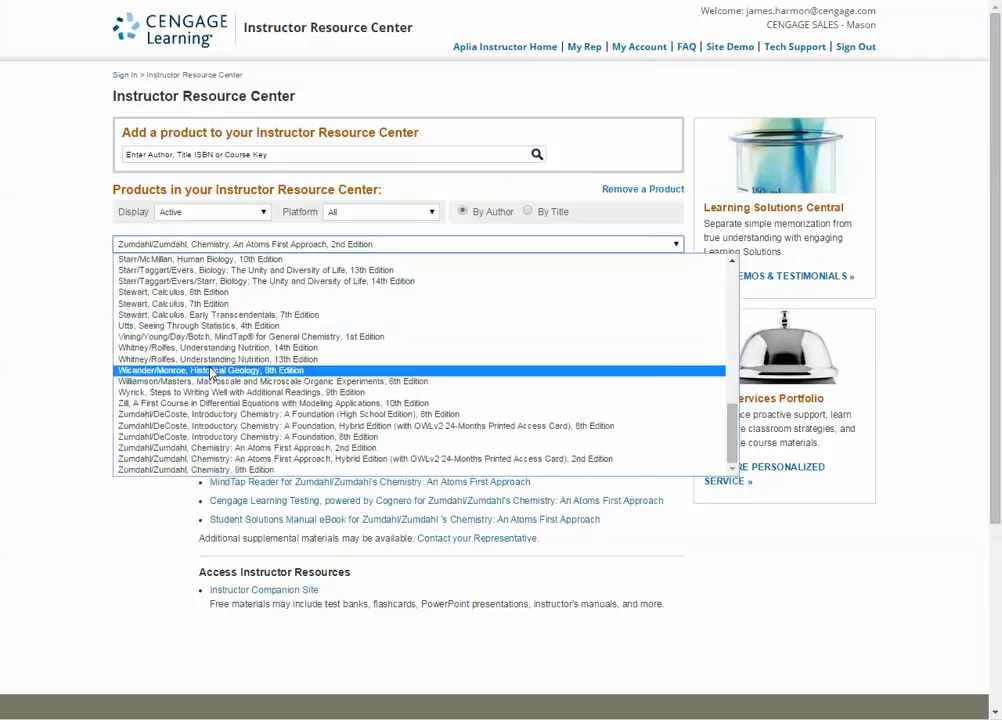
{"action": "scroll", "coordinate": [212, 368], "scroll_direction": "up", "scroll_amount": 10}
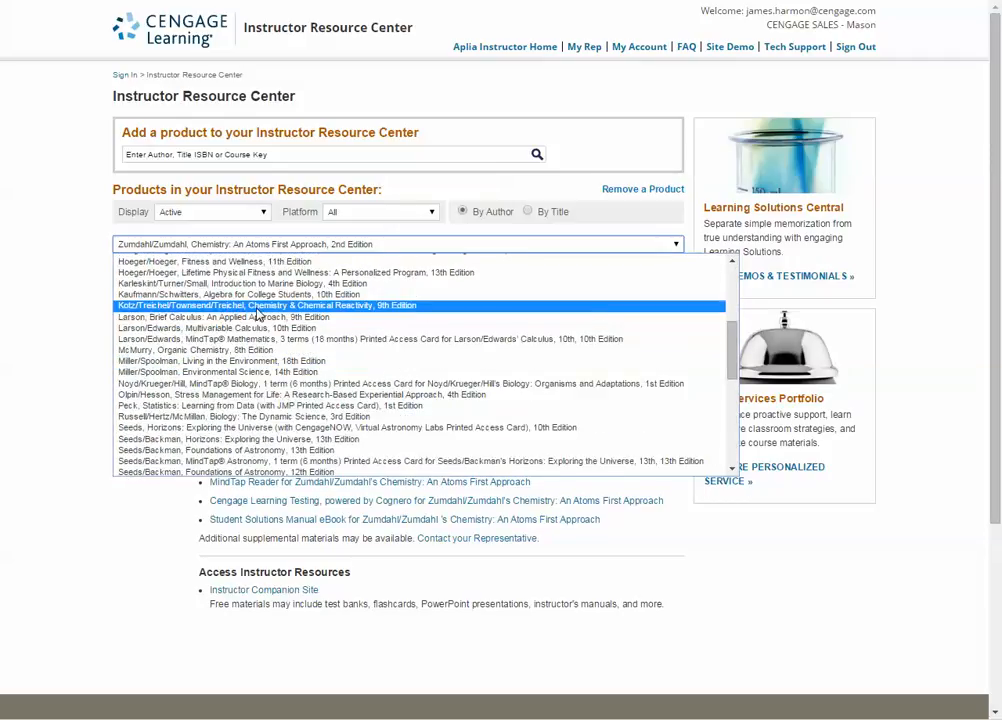
{"action": "left_click", "coordinate": [196, 310]}
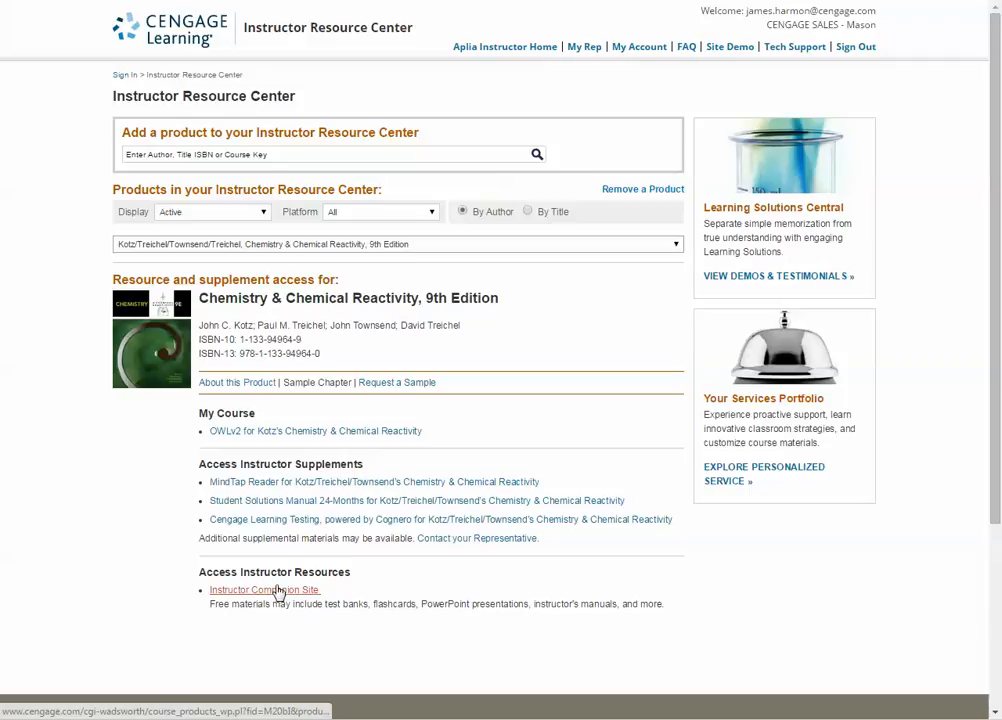
Open OWLv2 for Kotz's Chemistry & Chemical Reactivity and start creating a new course from its course list.
{"action": "left_click", "coordinate": [303, 432]}
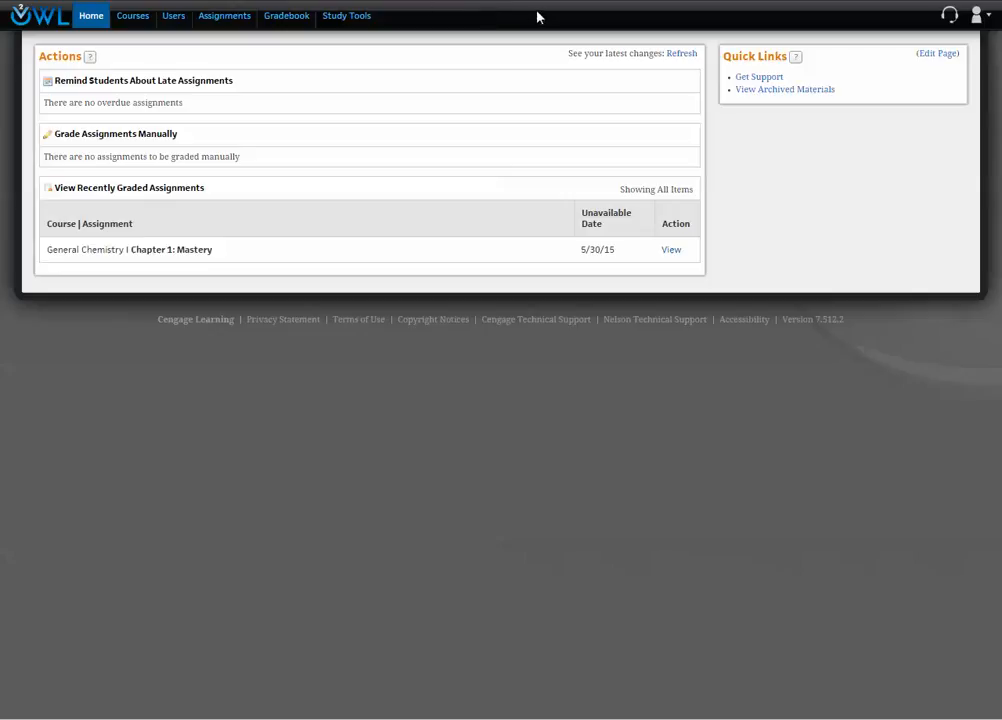
{"action": "left_click", "coordinate": [136, 18]}
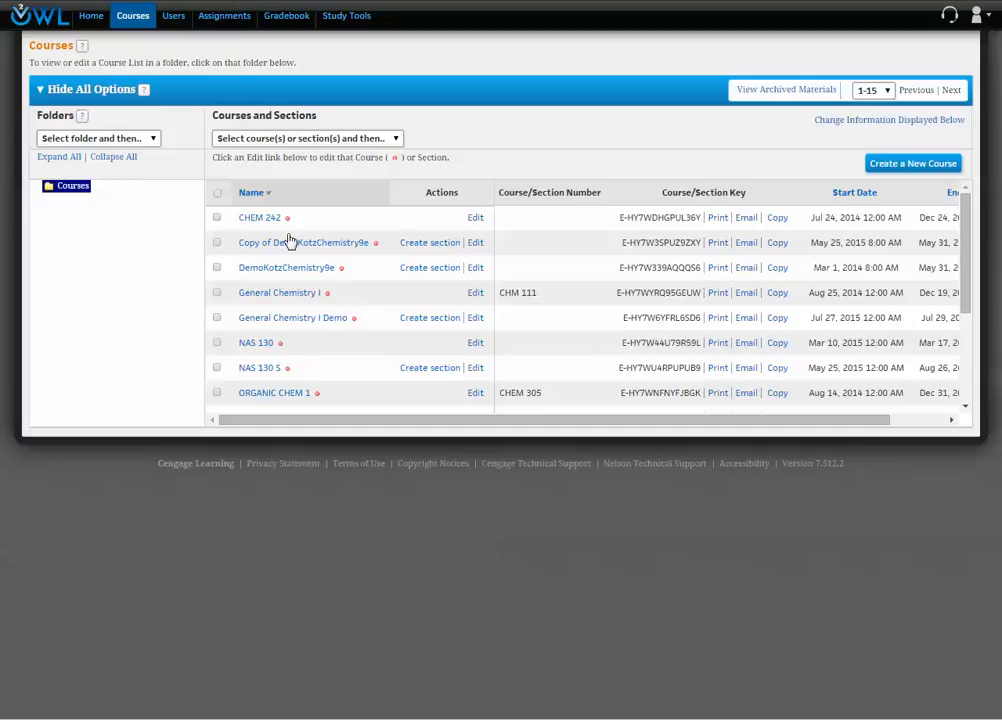
{"action": "left_click", "coordinate": [890, 164]}
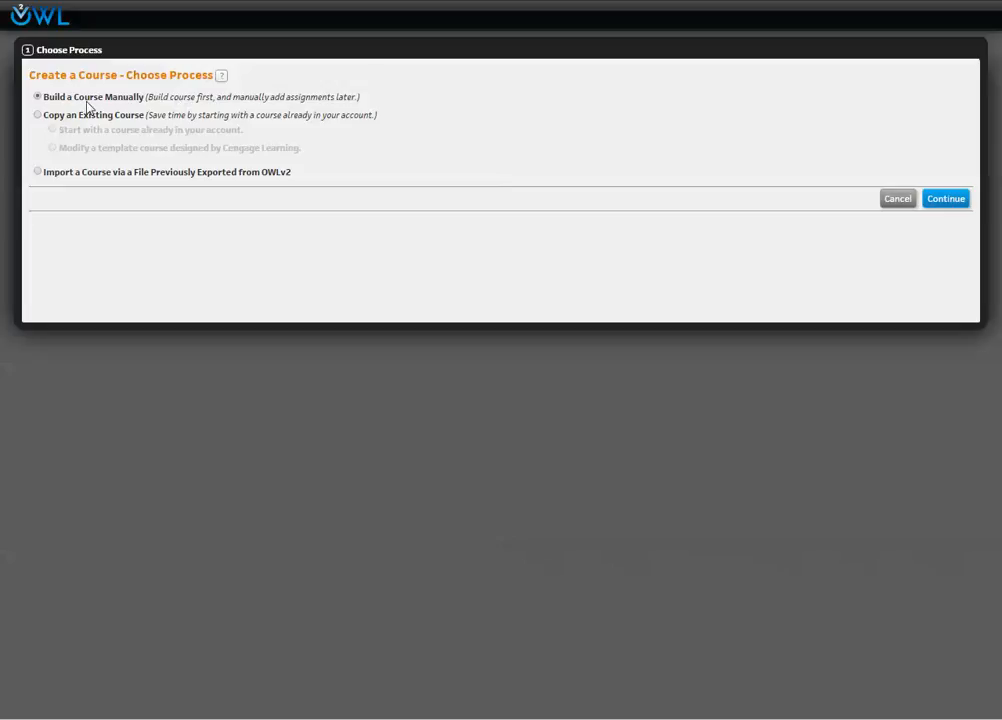
Choose to copy an existing course by modifying a template course designed by Cengage Learning, and continue.
{"action": "left_click", "coordinate": [37, 116]}
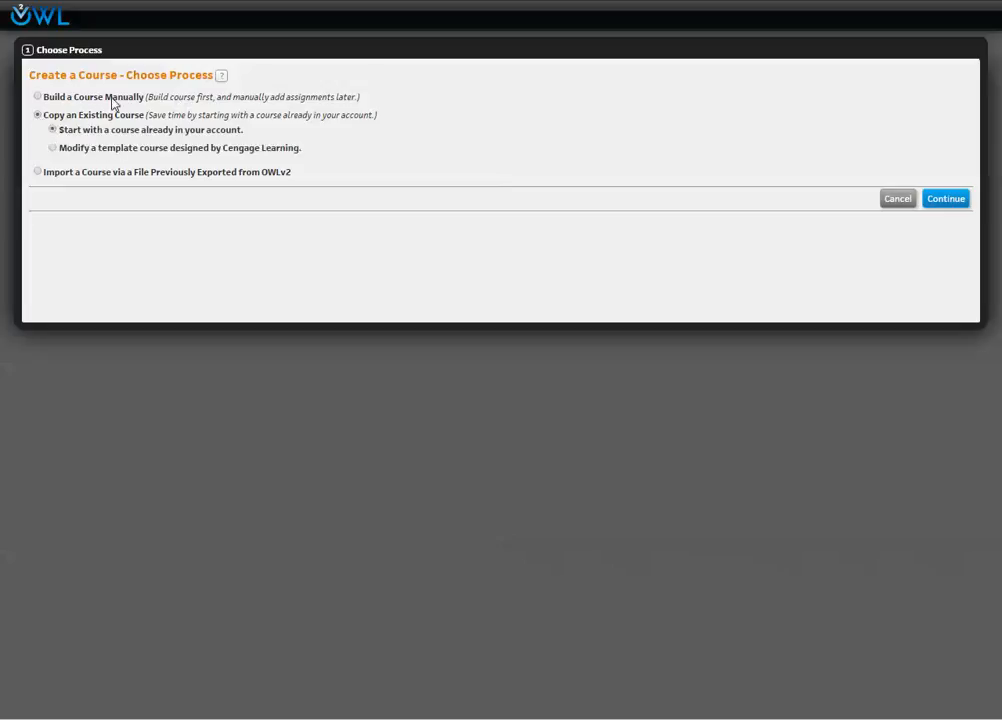
{"action": "left_click", "coordinate": [52, 148]}
{"action": "left_click", "coordinate": [946, 200]}
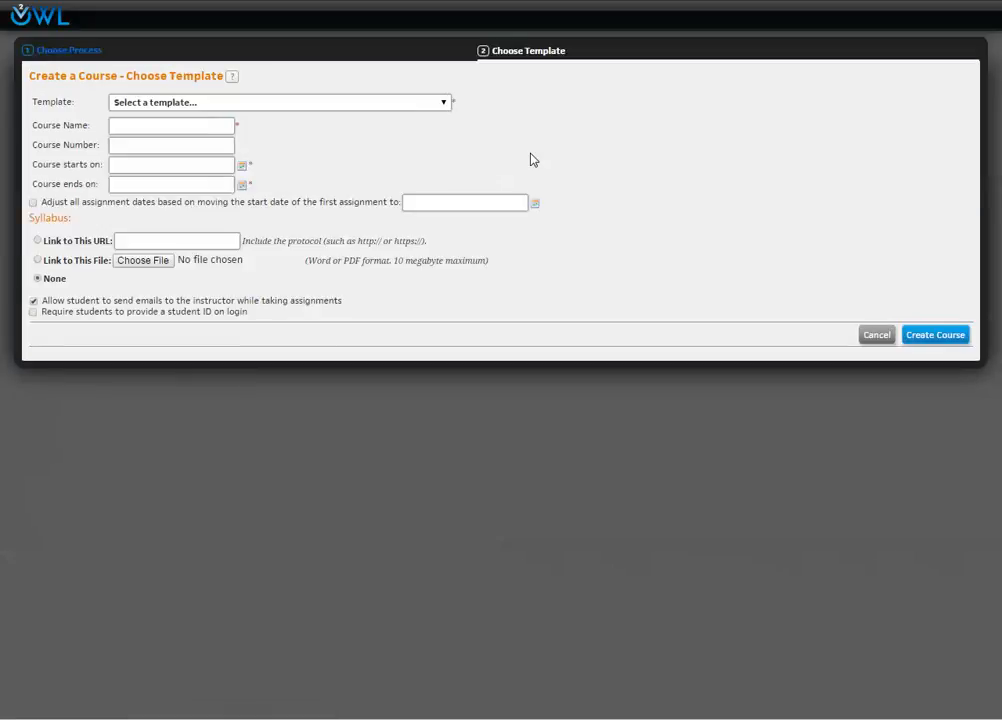
Use the KotzChemistry&ChemicalReactivity9e template and name the course CHM 111 Fall 2015 Demo.
{"action": "left_click", "coordinate": [449, 102]}
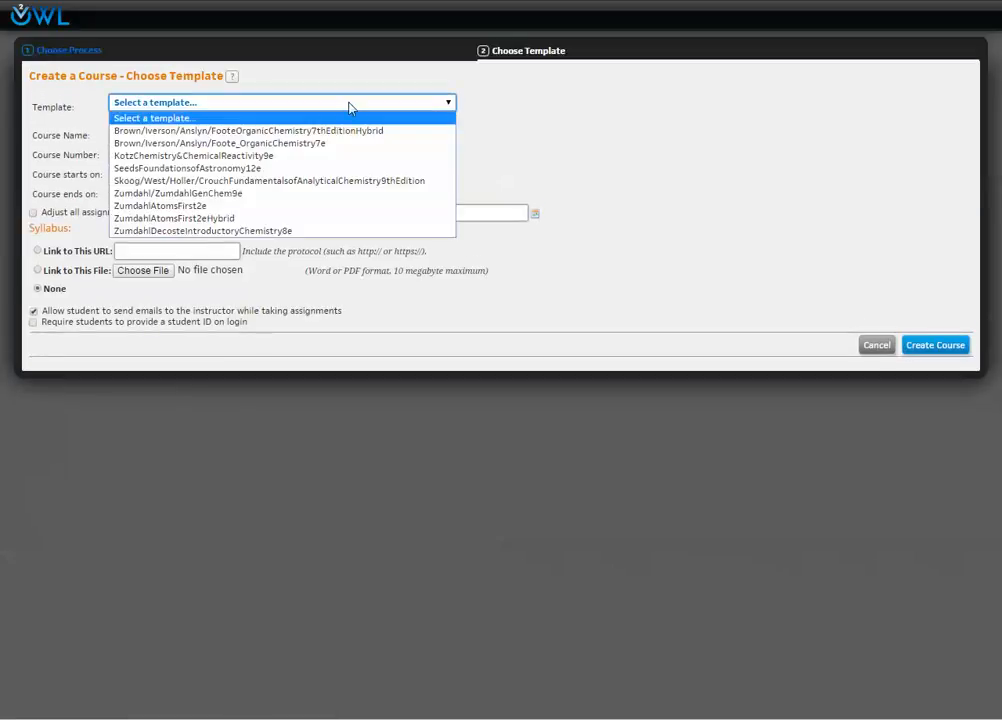
{"action": "left_click", "coordinate": [234, 156]}
{"action": "left_click", "coordinate": [232, 156]}
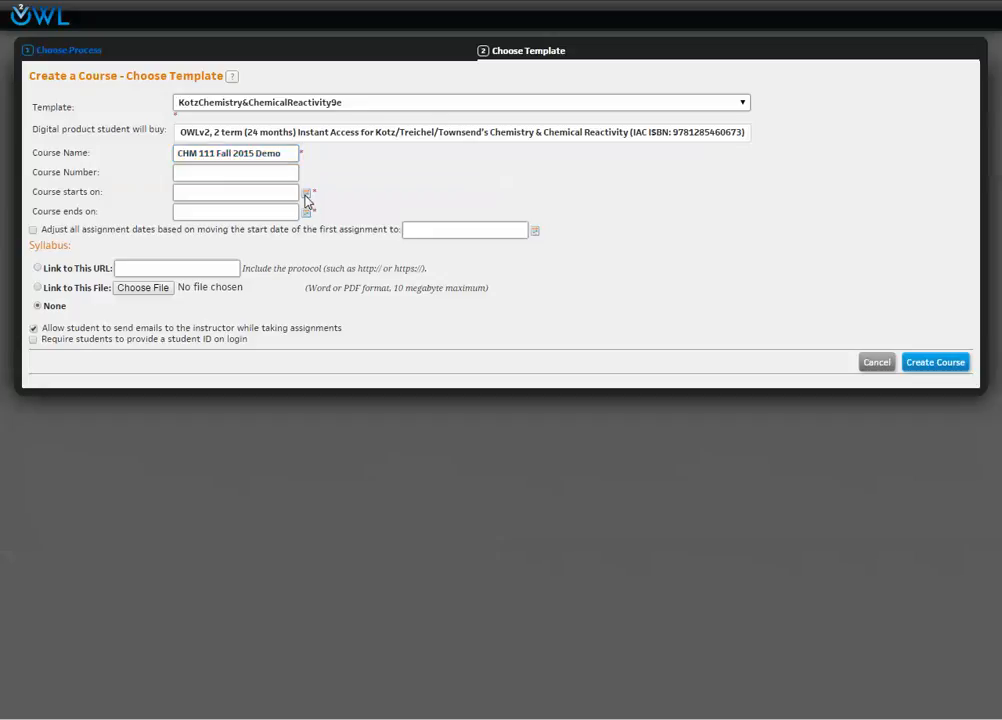
Set the course start date to Jul 27, 2015 12:00 AM.
{"action": "left_click", "coordinate": [306, 193]}
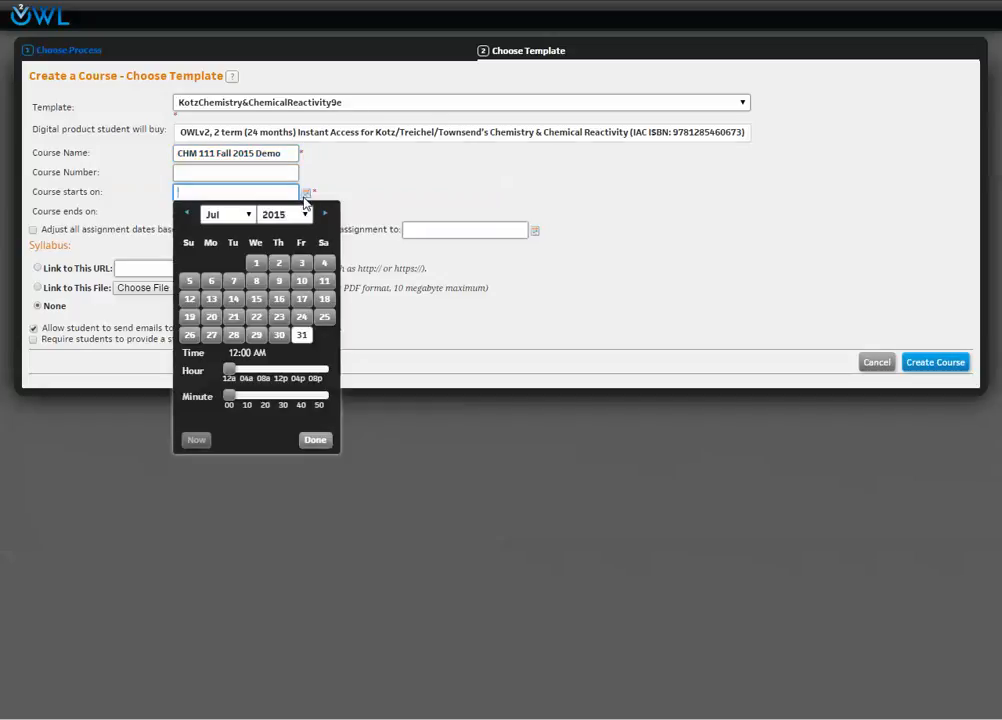
{"action": "left_click", "coordinate": [219, 336]}
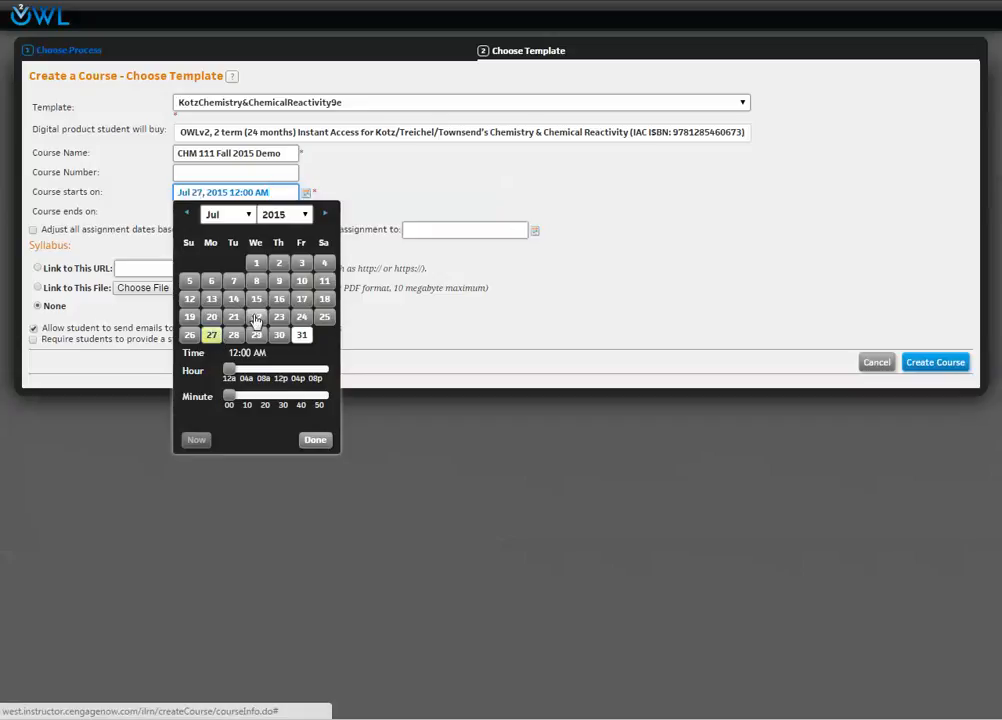
{"action": "left_click", "coordinate": [325, 214]}
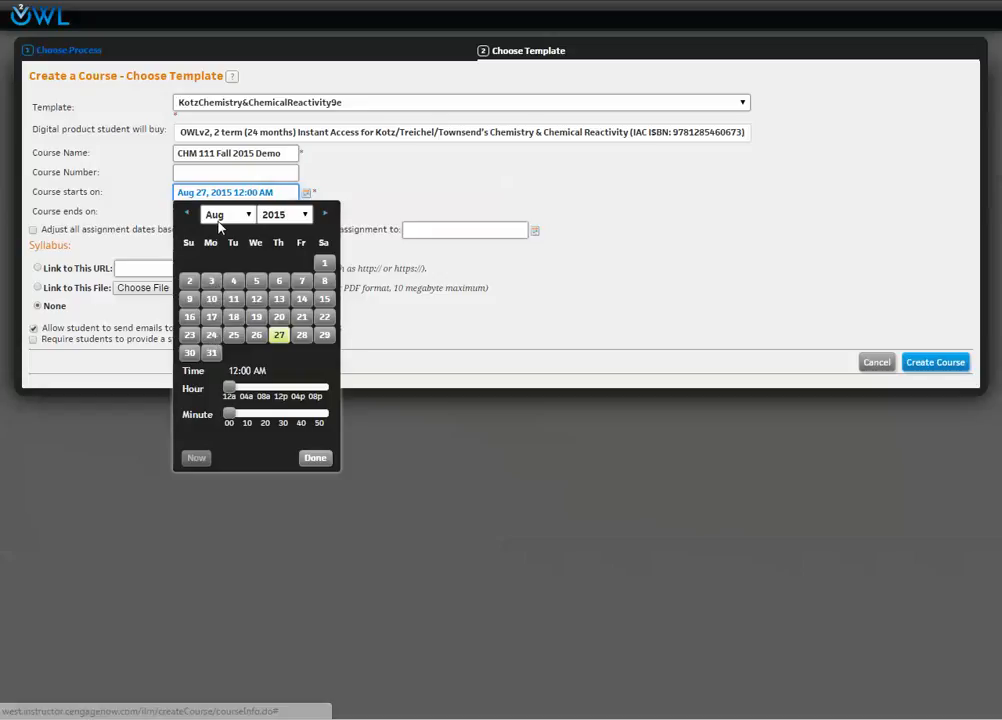
{"action": "left_click", "coordinate": [187, 215]}
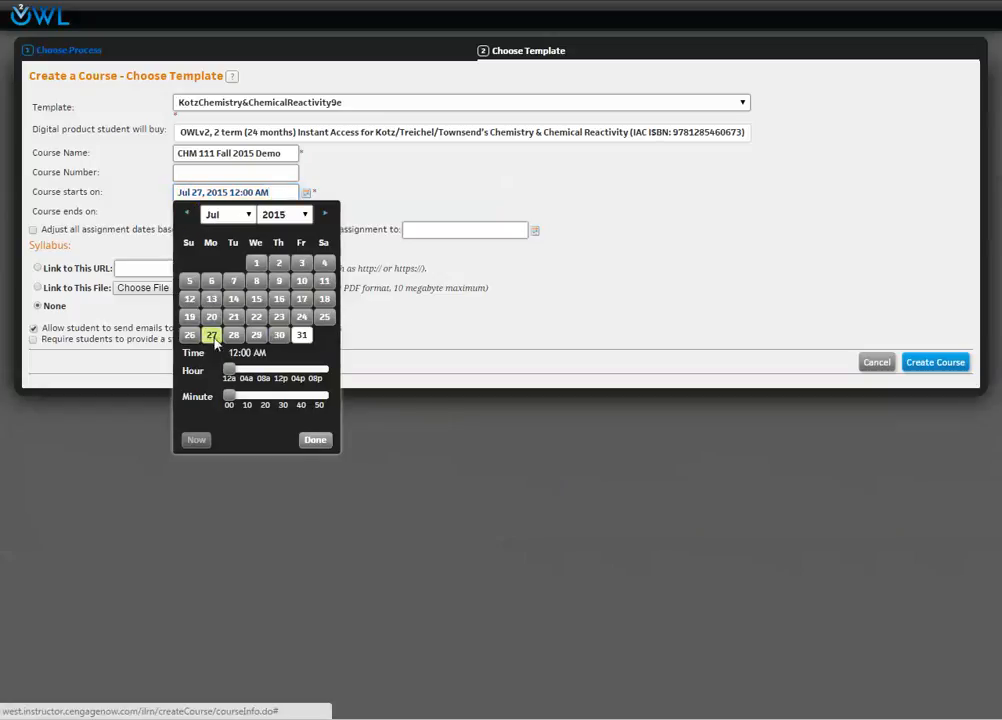
{"action": "left_click", "coordinate": [315, 440]}
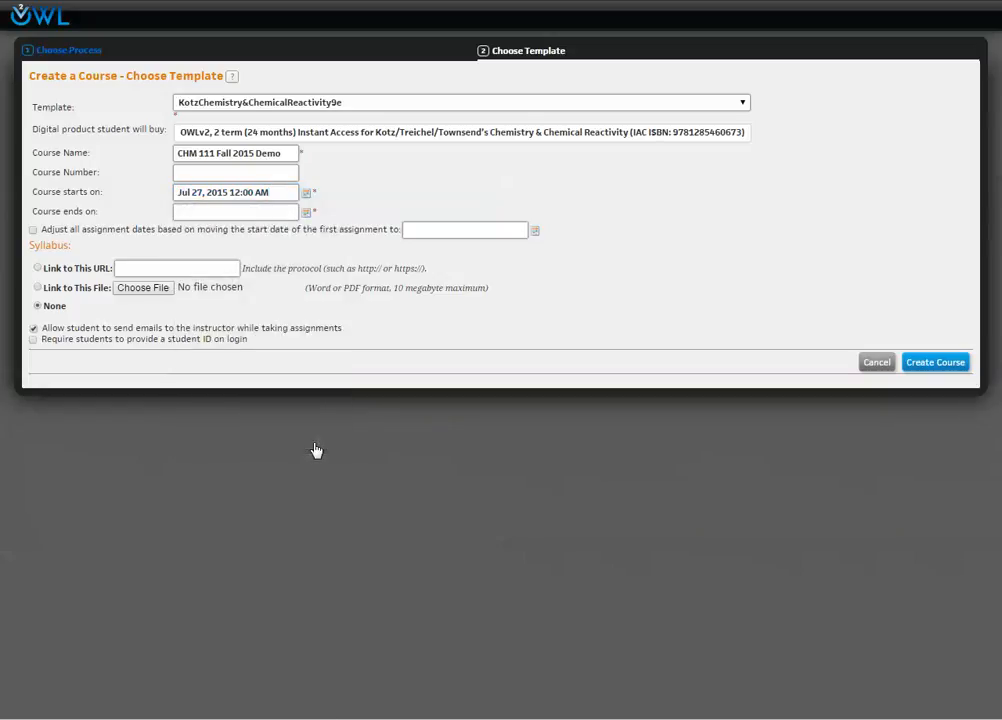
Set the course end date to Jul 25, 2016 12:00 AM and create the course.
{"action": "left_click", "coordinate": [308, 213]}
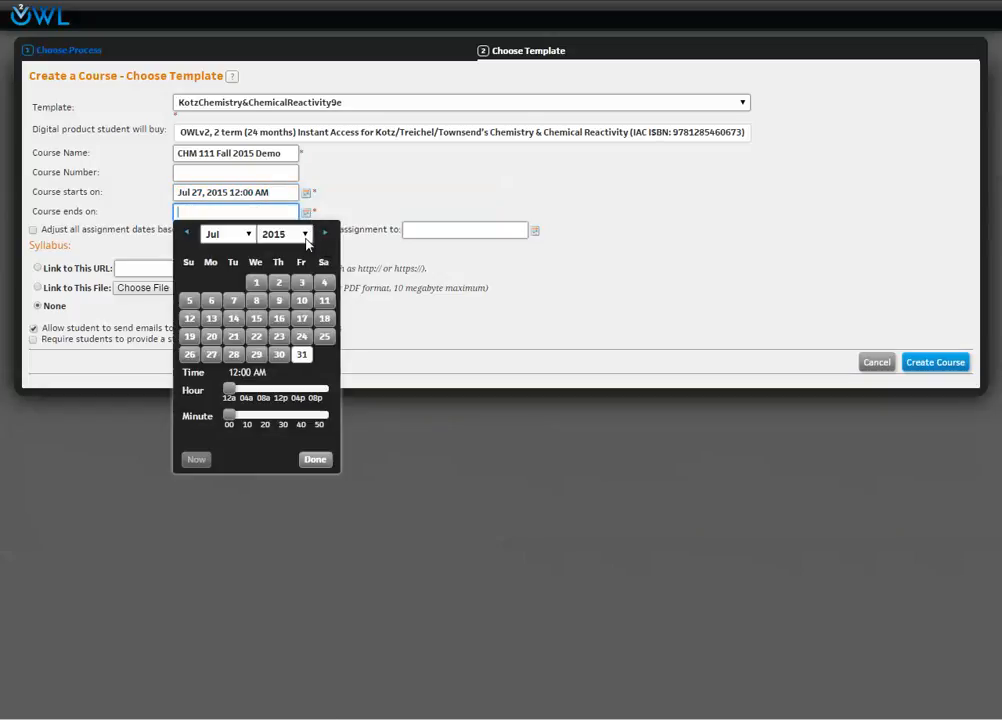
{"action": "left_click", "coordinate": [305, 234]}
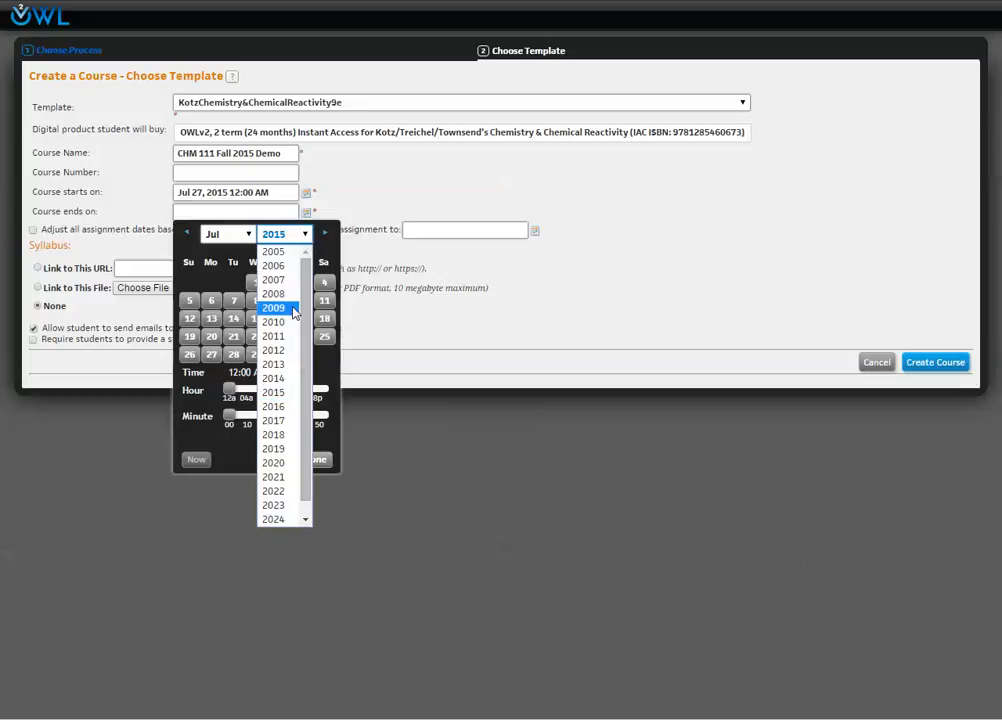
{"action": "left_click", "coordinate": [290, 407]}
{"action": "left_click", "coordinate": [211, 358]}
{"action": "left_click", "coordinate": [314, 479]}
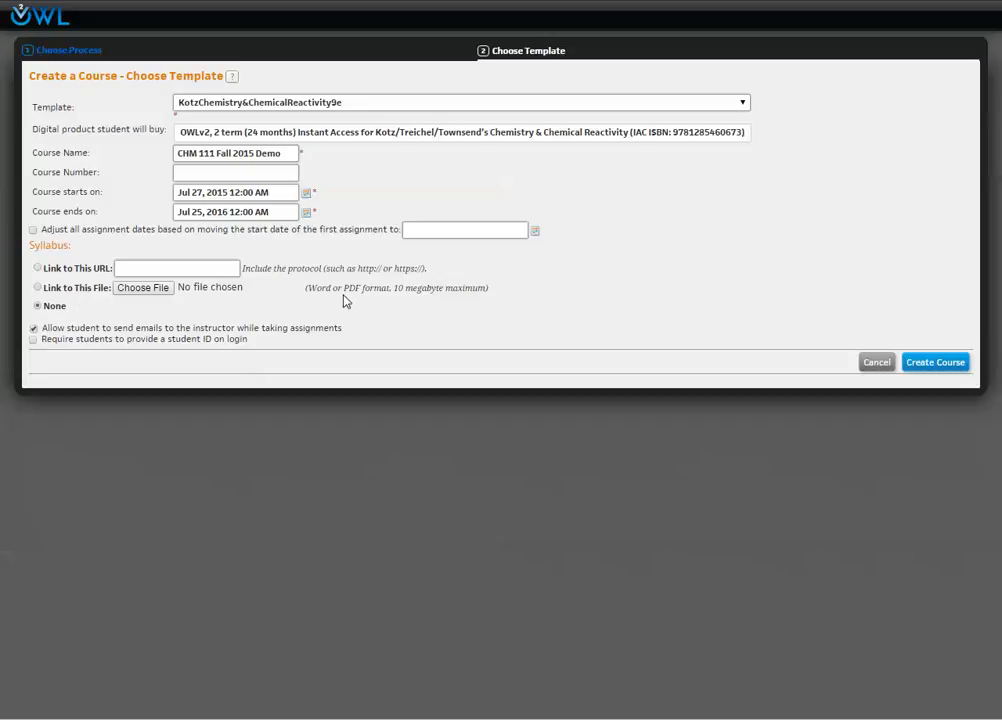
{"action": "left_click", "coordinate": [954, 367]}
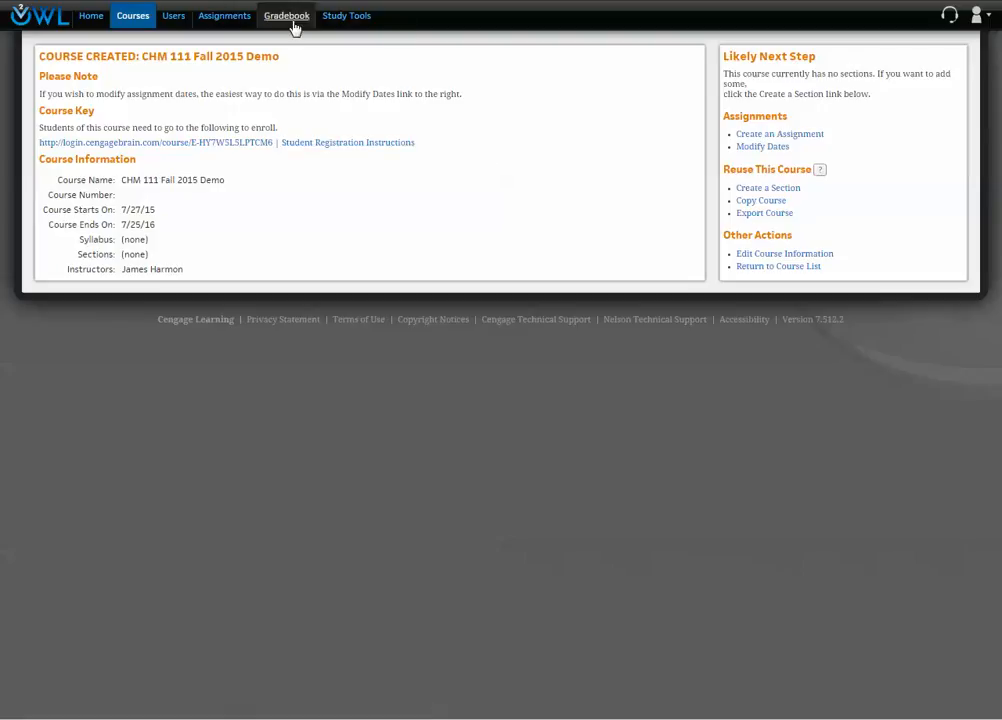
Open the assignments of CHM 111 Fall 2015 Demo and look through the list.
{"action": "left_click", "coordinate": [228, 18]}
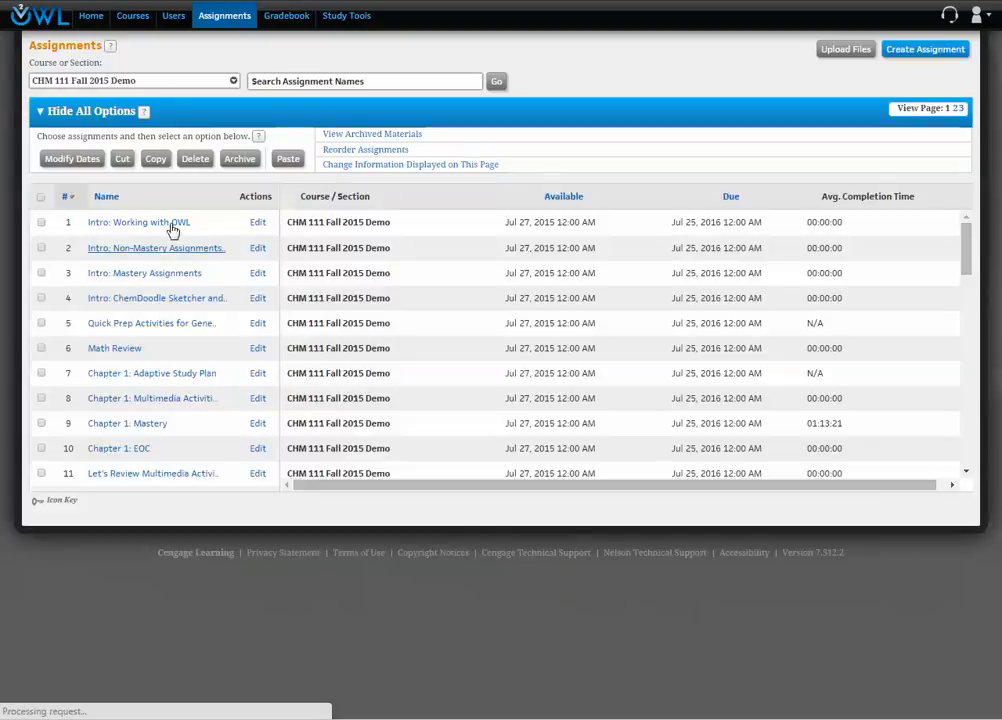
{"action": "left_click_drag", "start_coordinate": [968, 239], "coordinate": [995, 215]}
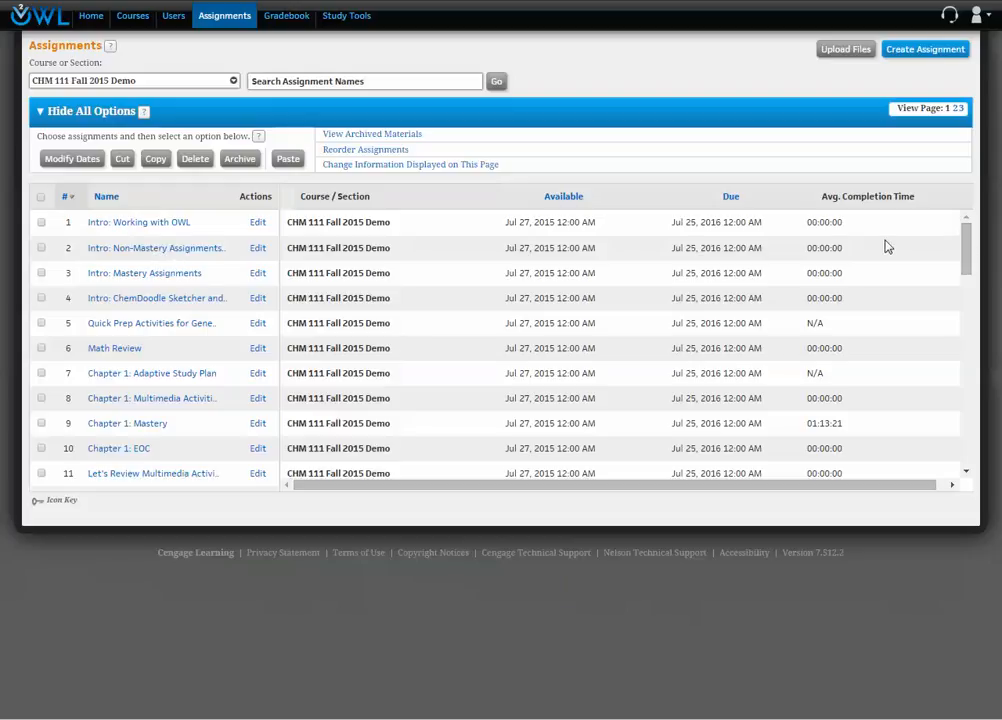
{"action": "left_click_drag", "start_coordinate": [969, 251], "coordinate": [967, 207]}
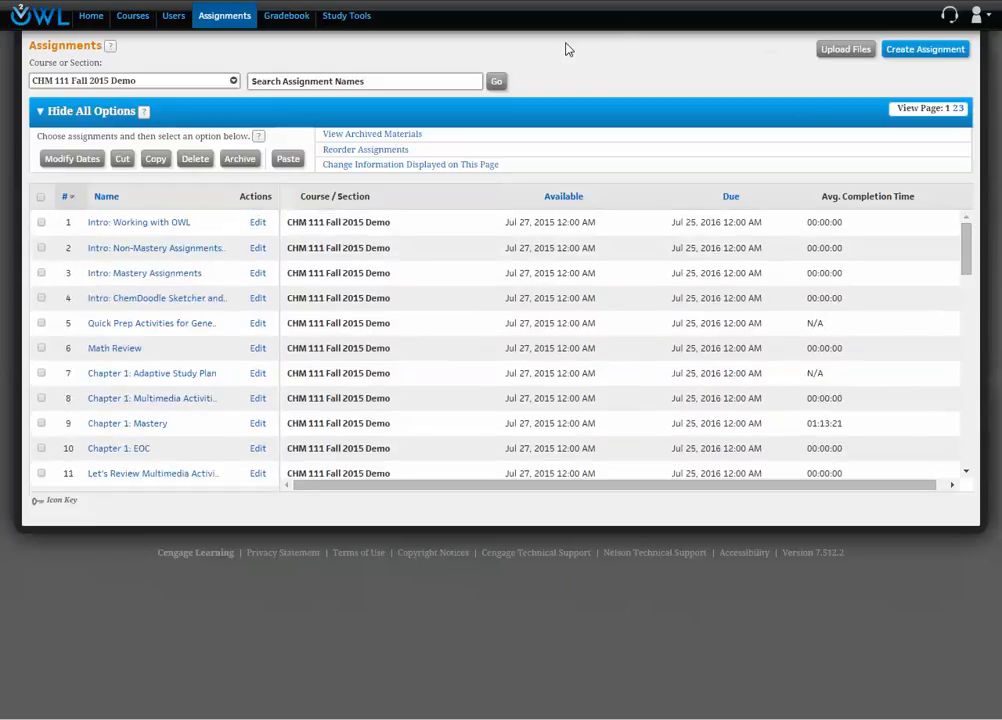